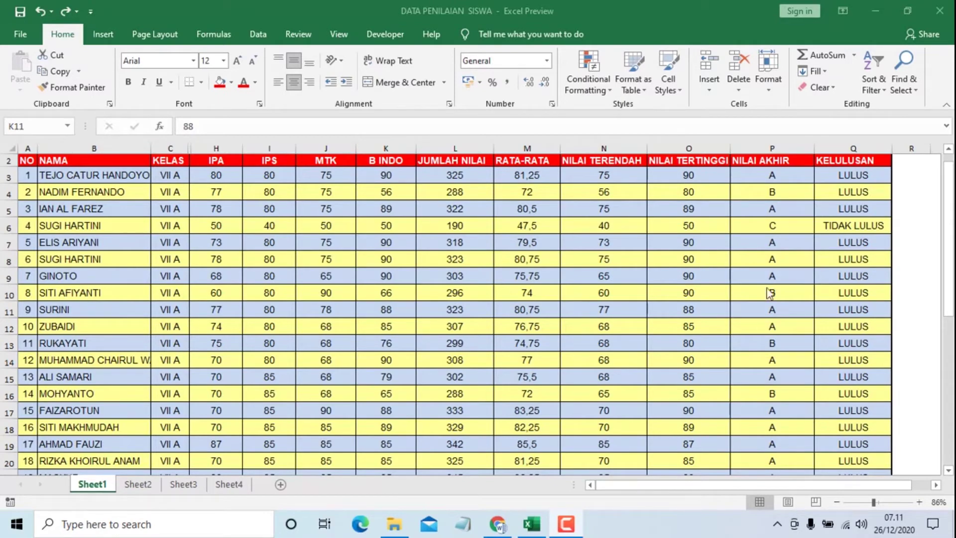
Select the student table A2:Q26, from the NO header across to KELULUSAN
scroll(769, 294, "down", 3)
scroll(769, 294, "down", 1)
scroll(767, 287, "up", 1)
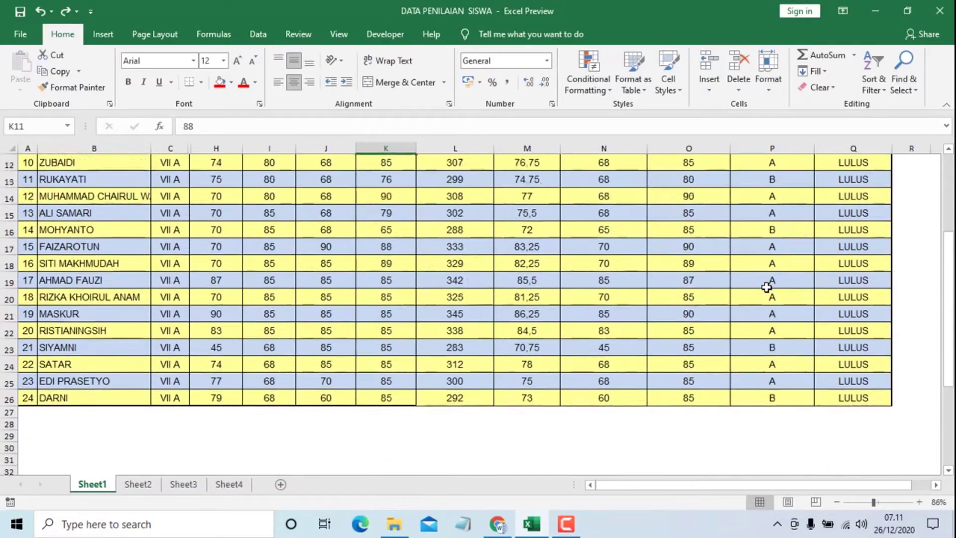
scroll(767, 287, "up", 2)
scroll(767, 287, "up", 2)
scroll(766, 287, "down", 4)
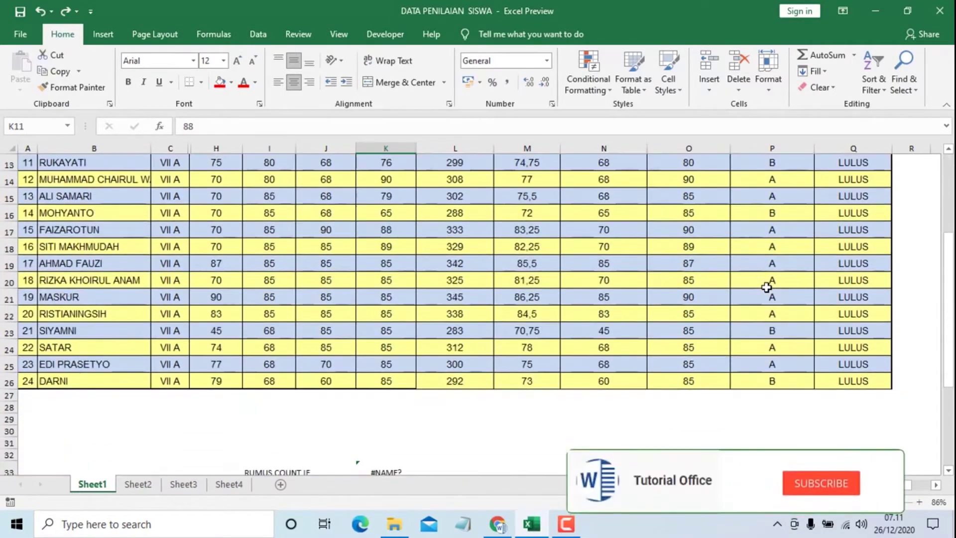
scroll(767, 288, "up", 2)
scroll(767, 287, "up", 2)
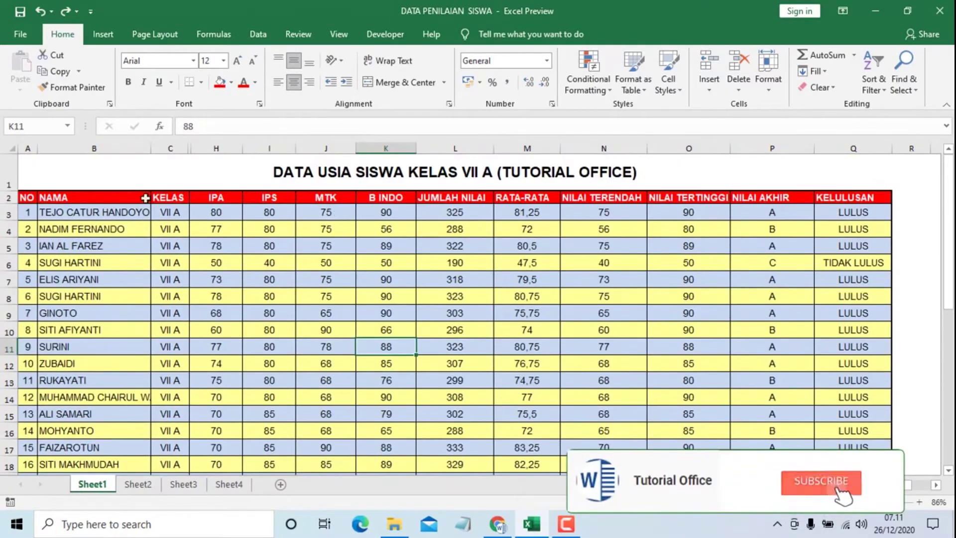
left_click(23, 196)
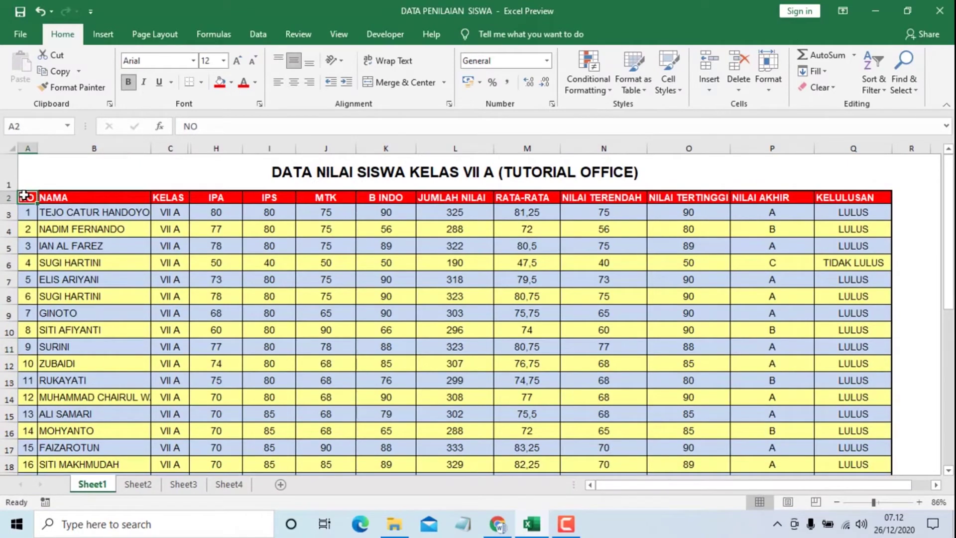
key("ctrl+shift+Right")
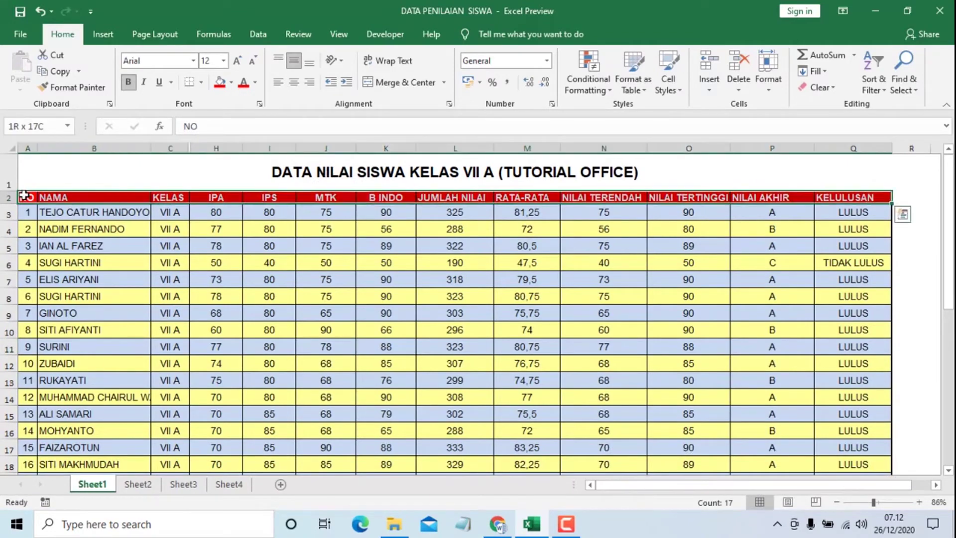
key("ctrl+shift+Down")
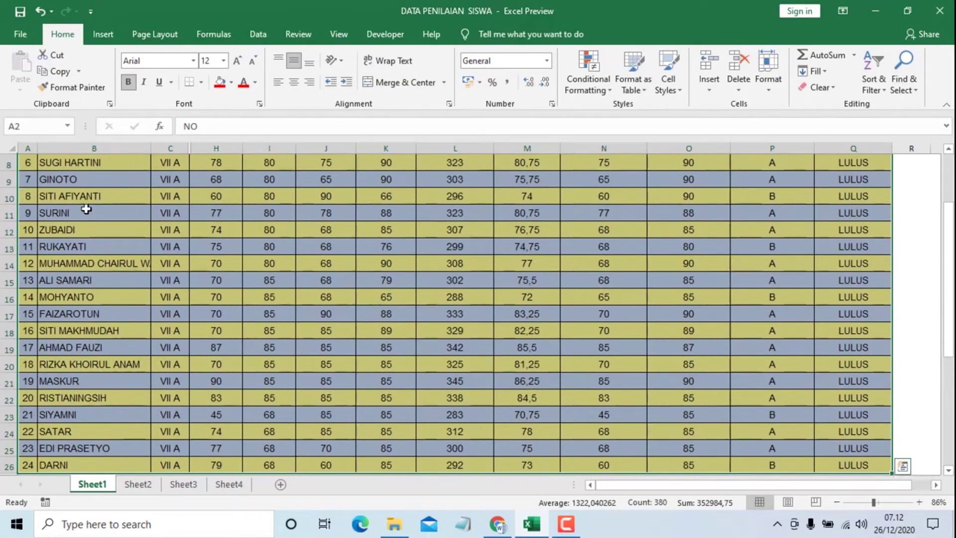
scroll(275, 249, "up", 3)
scroll(275, 249, "down", 5)
scroll(275, 249, "up", 2)
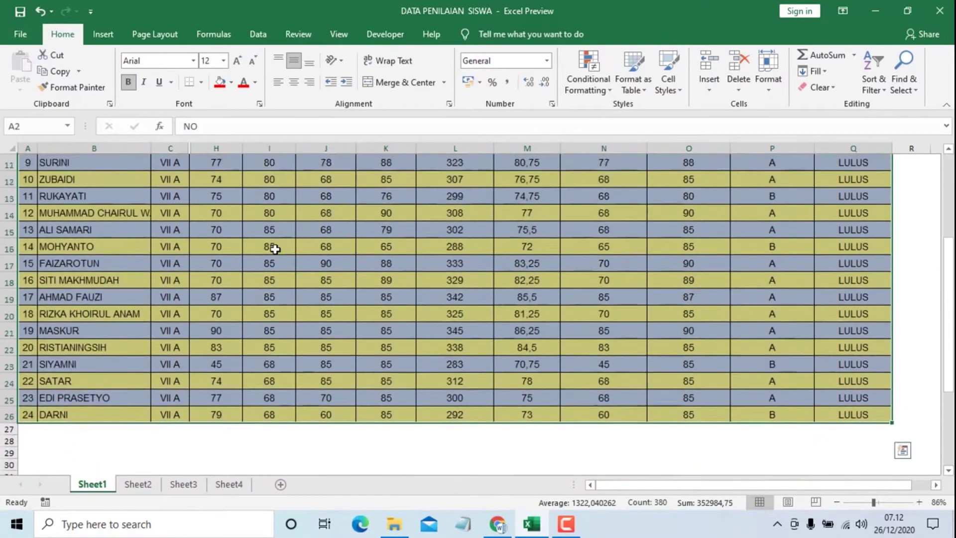
scroll(275, 249, "up", 2)
scroll(275, 249, "up", 2)
scroll(275, 249, "down", 2)
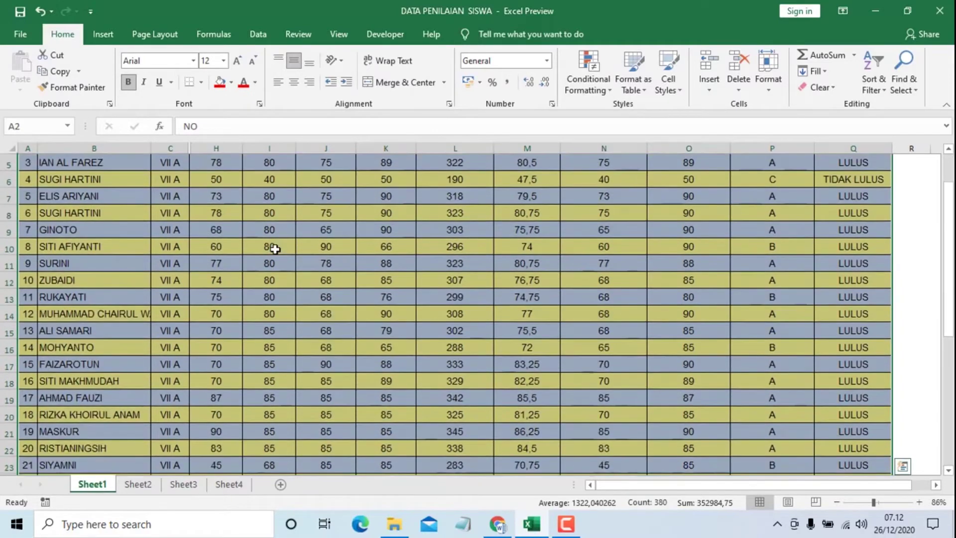
scroll(275, 249, "up", 1)
scroll(275, 249, "up", 1)
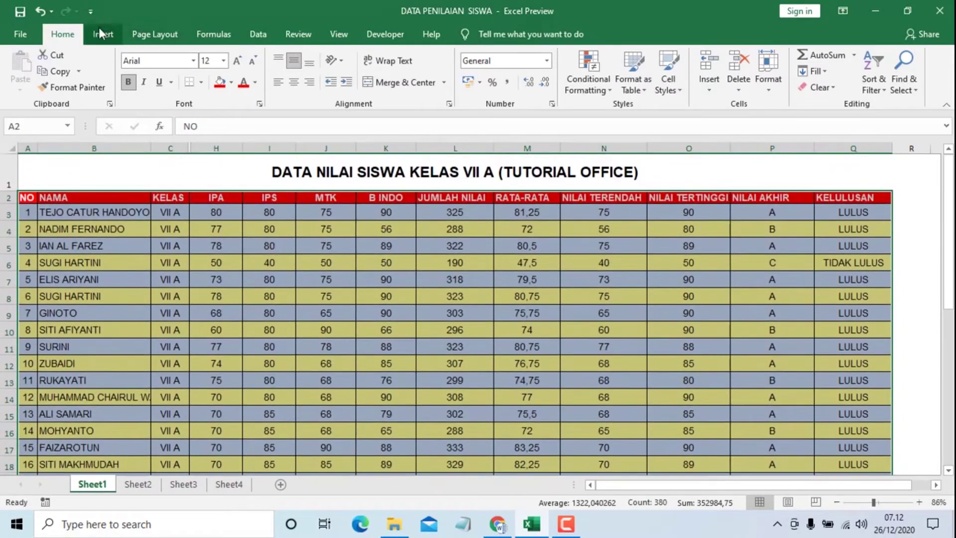
Start a PivotTable from Sheet1!$A$2:$Q$26 with its location set to existing Sheet4!$C$3
left_click(112, 31)
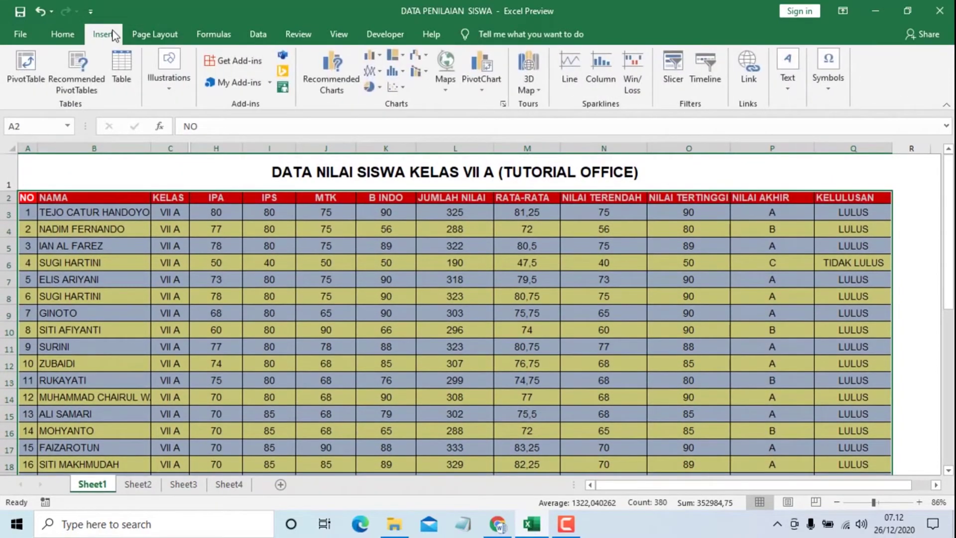
left_click(18, 77)
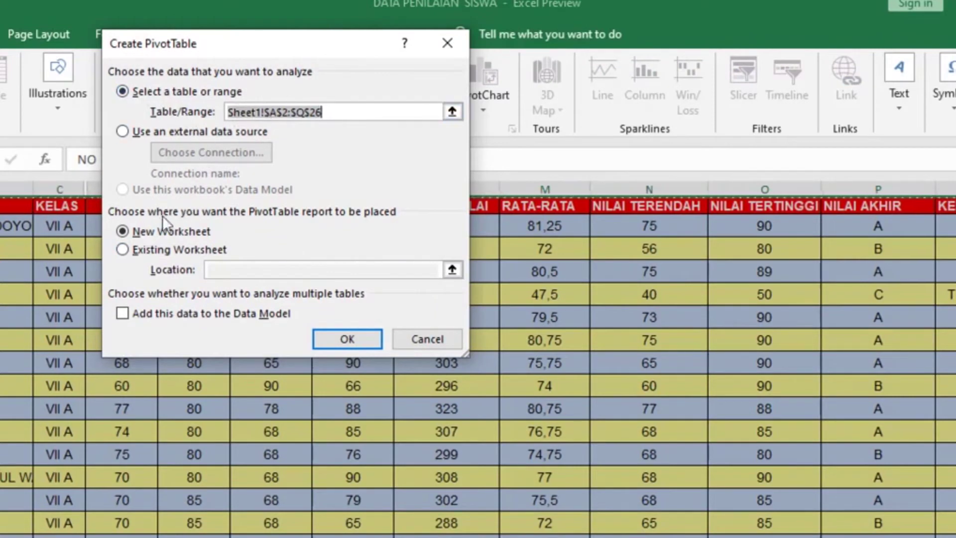
left_click(124, 249)
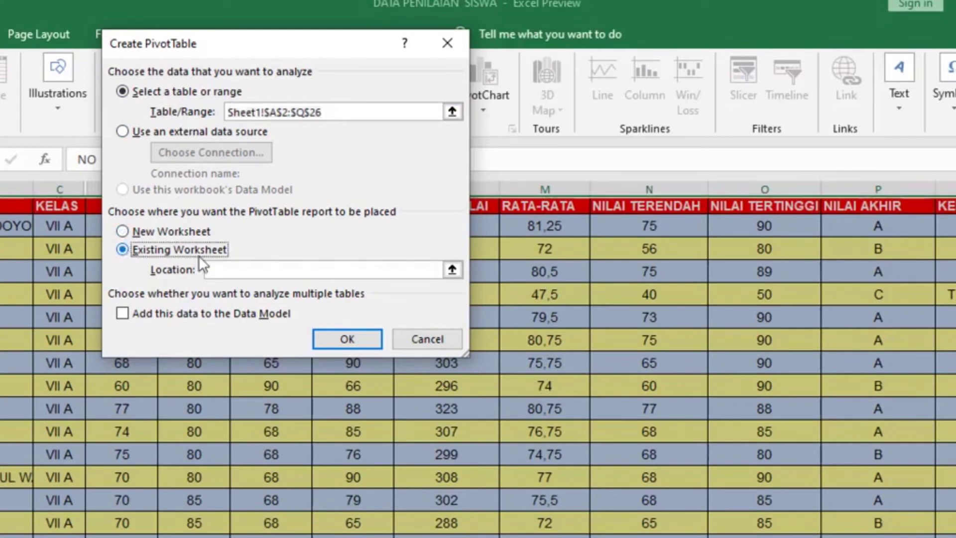
left_click(245, 269)
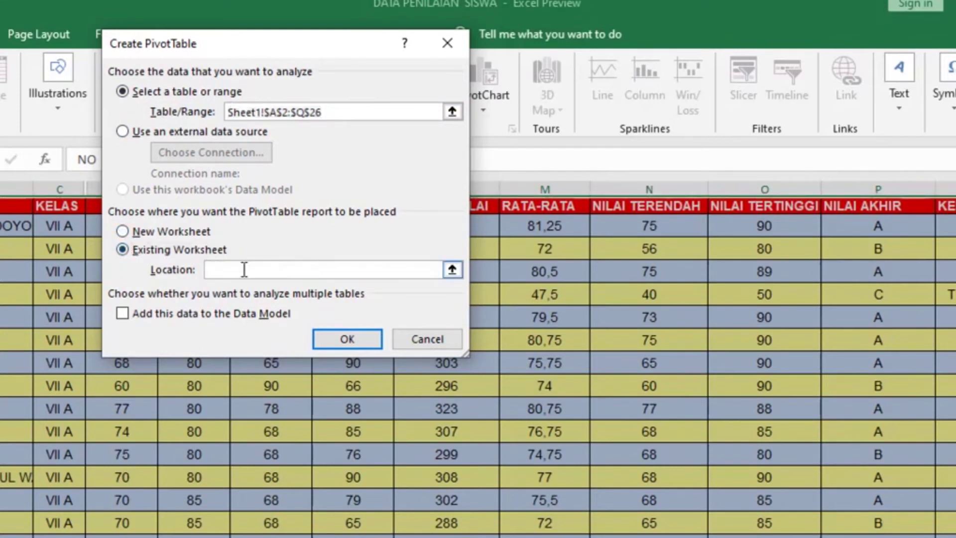
left_click(451, 270)
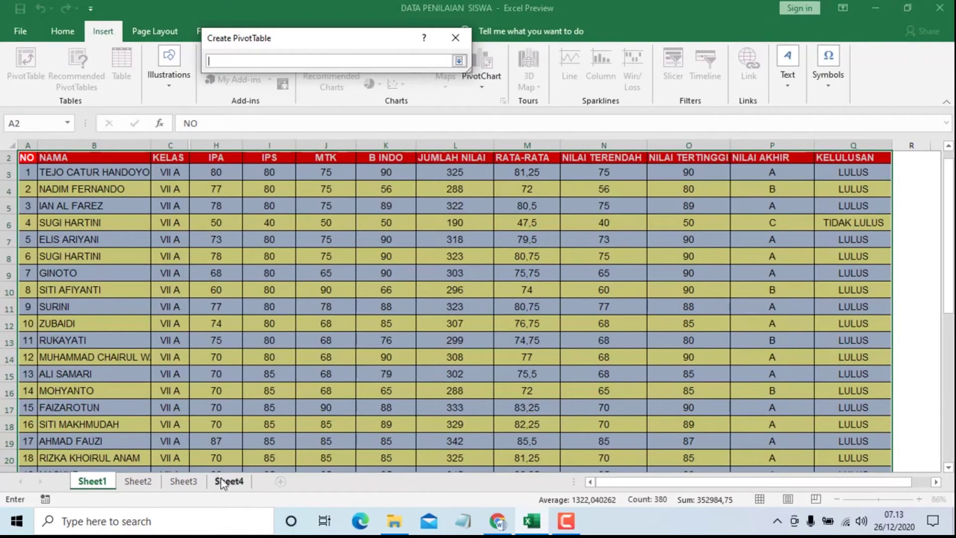
left_click(225, 481)
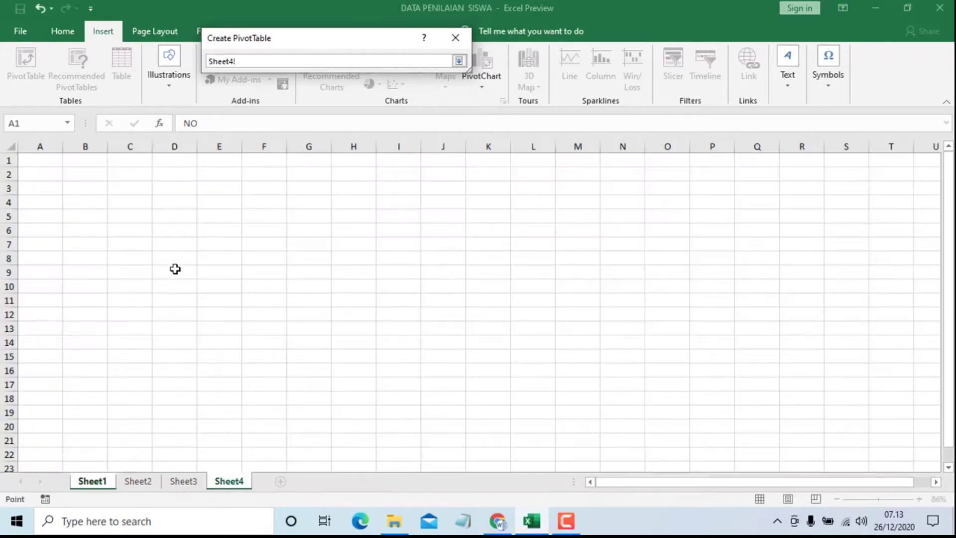
left_click(116, 186)
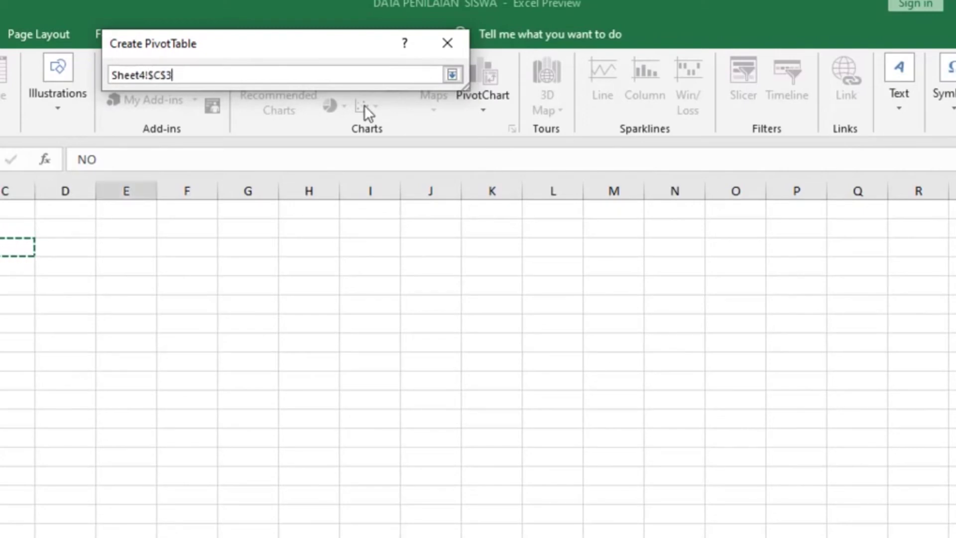
left_click(450, 75)
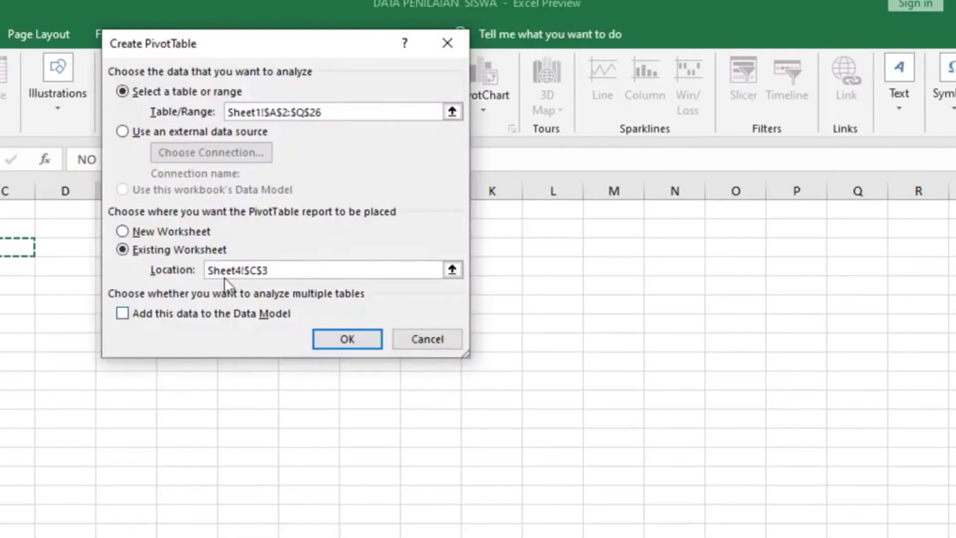
Create the PivotTable with NAMA, KELAS, IPA, IPS, MTK, B INDO and RATA-RATA fields
left_click(347, 339)
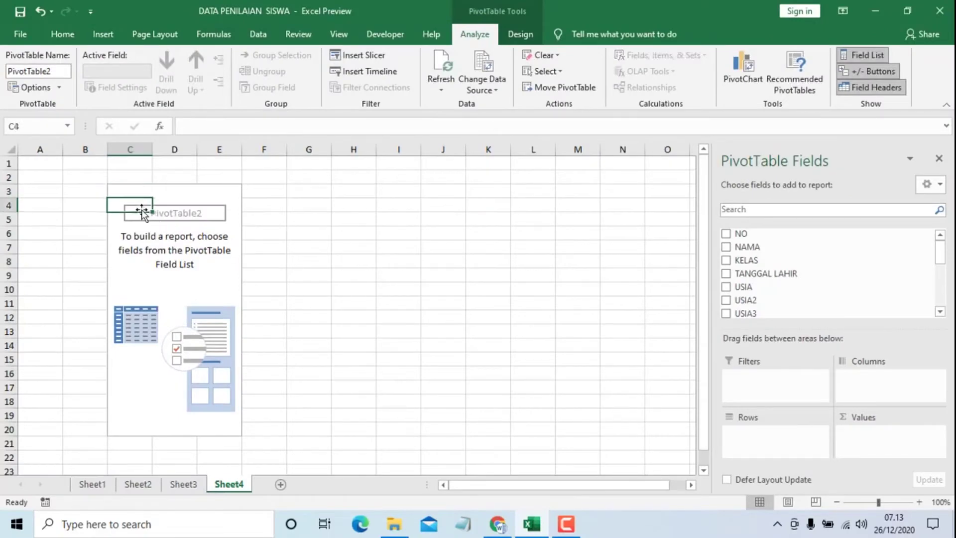
left_click(170, 231)
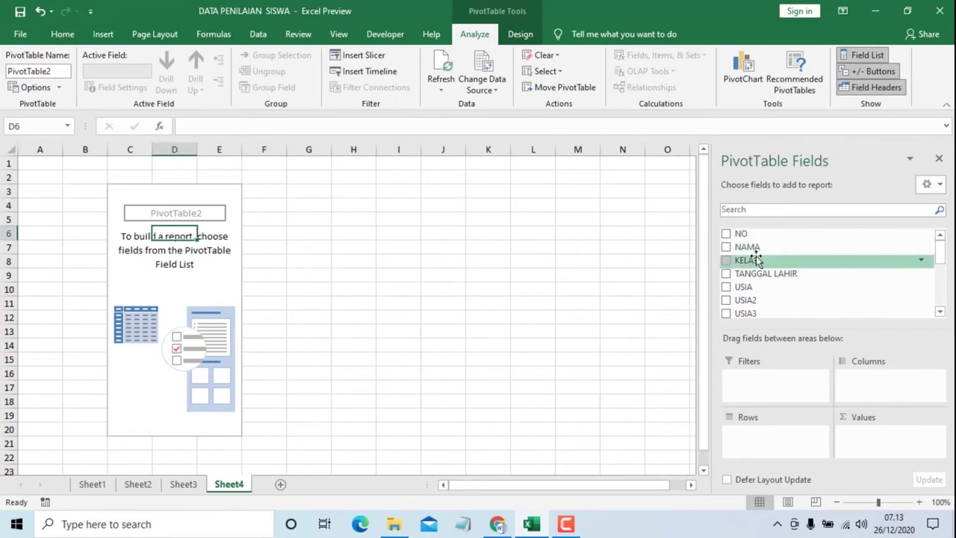
left_click(726, 247)
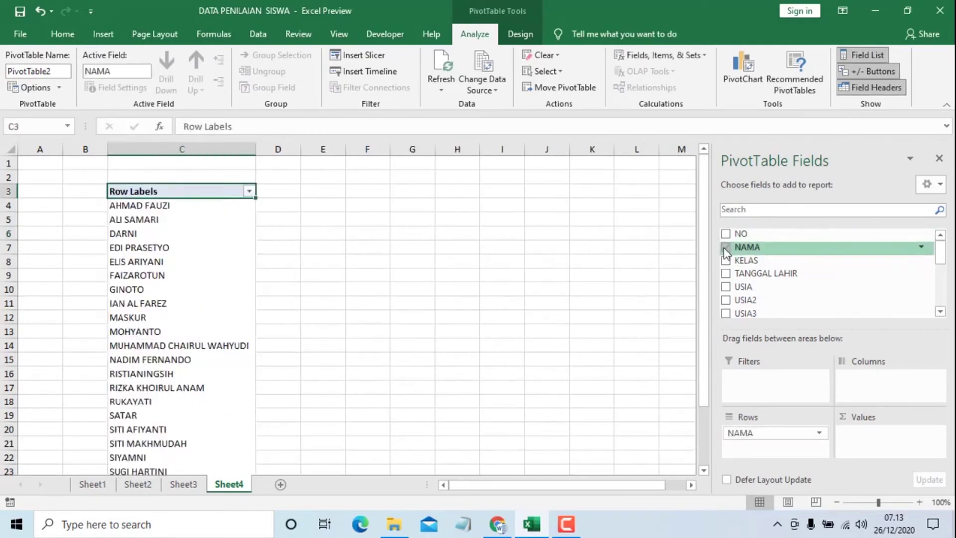
scroll(209, 264, "down", 2)
scroll(209, 264, "up", 2)
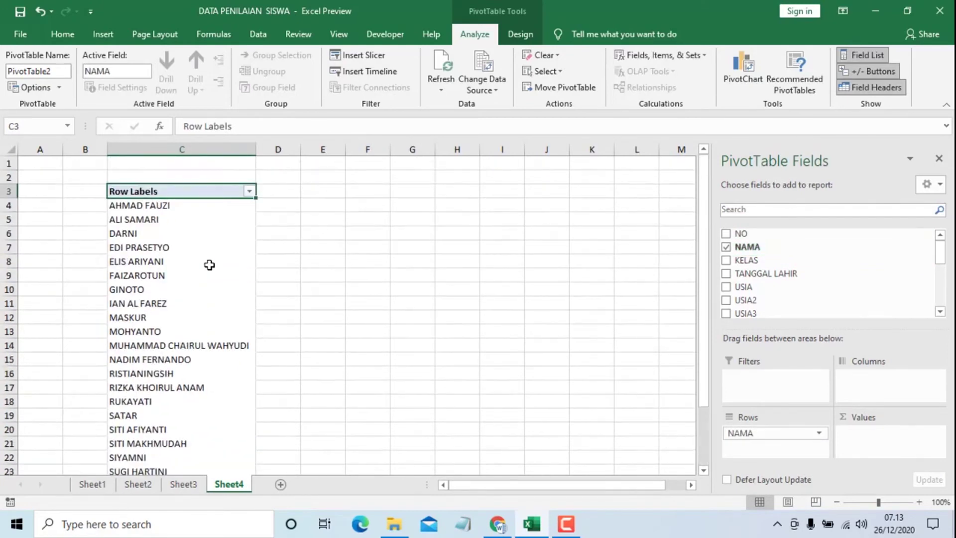
scroll(209, 264, "down", 3)
scroll(209, 264, "up", 3)
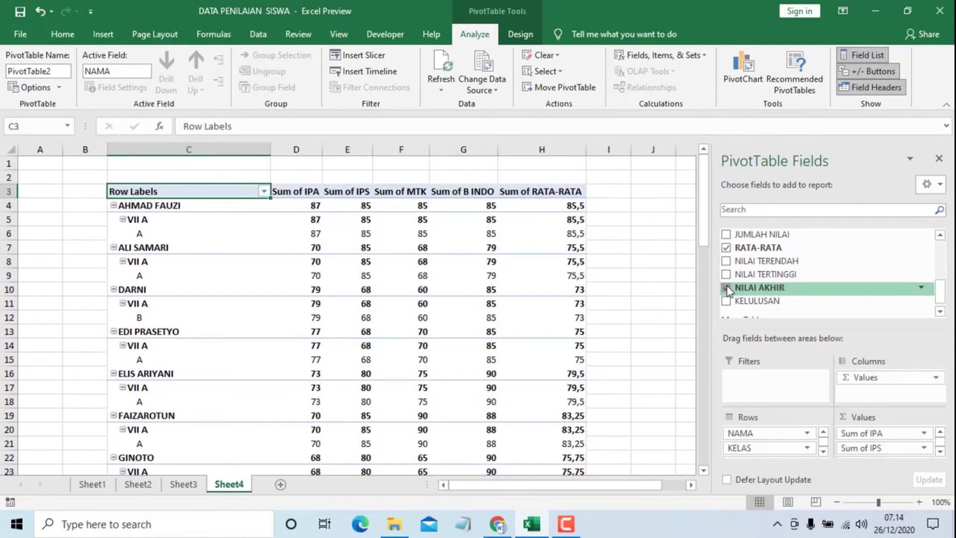
Replace NILAI AKHIR with KELULUSAN in the pivot rows, then review the students' VII A entries
left_click(727, 288)
left_click(727, 301)
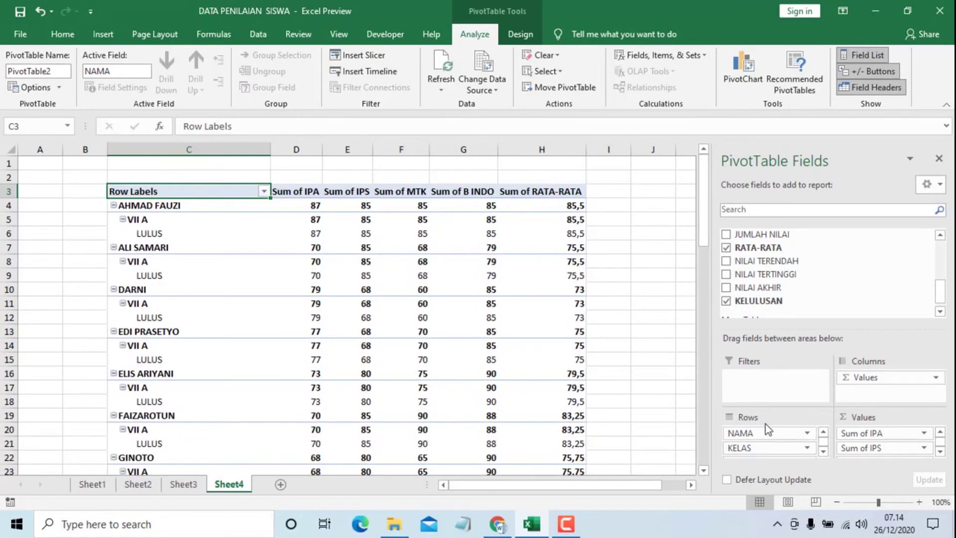
scroll(767, 433, "down", 1)
scroll(768, 433, "up", 1)
scroll(886, 446, "down", 3)
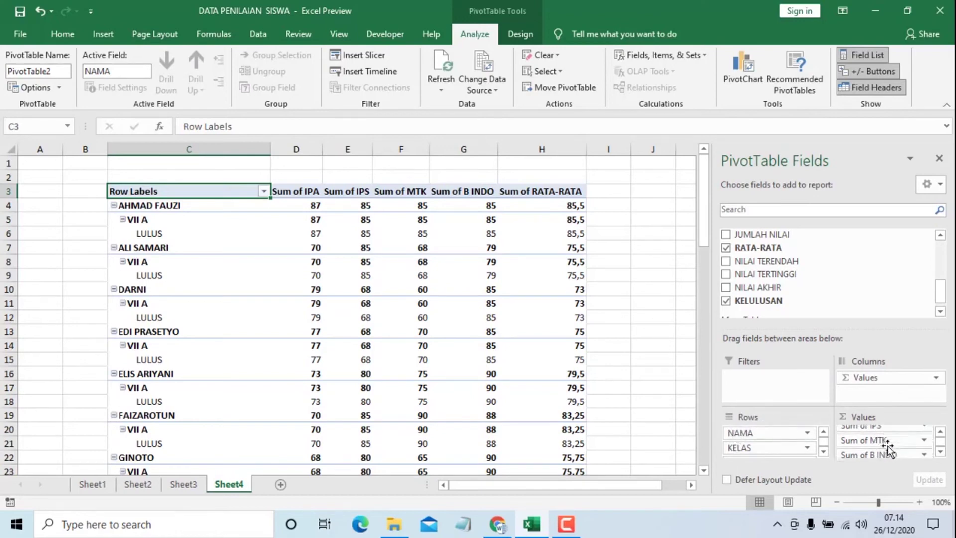
scroll(889, 448, "up", 1)
scroll(889, 448, "up", 1)
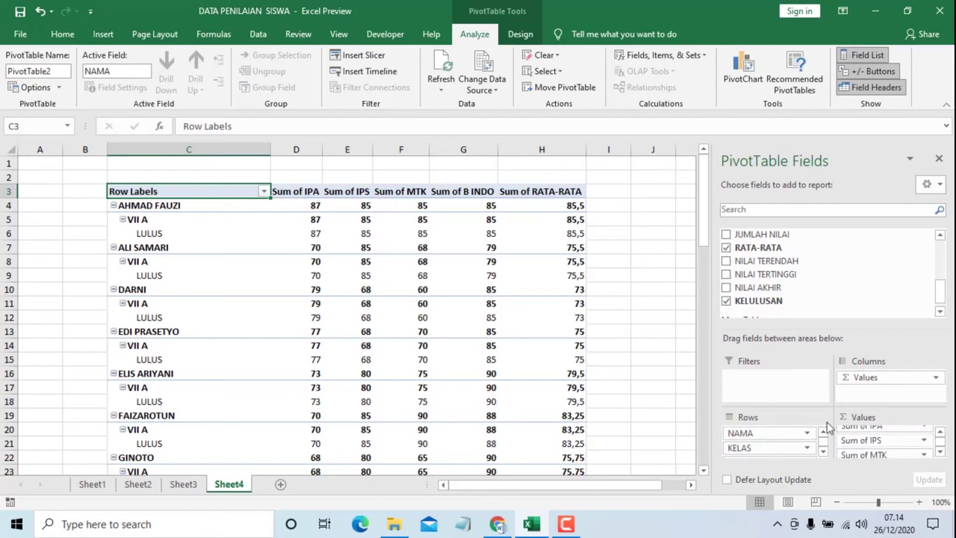
left_click(180, 291)
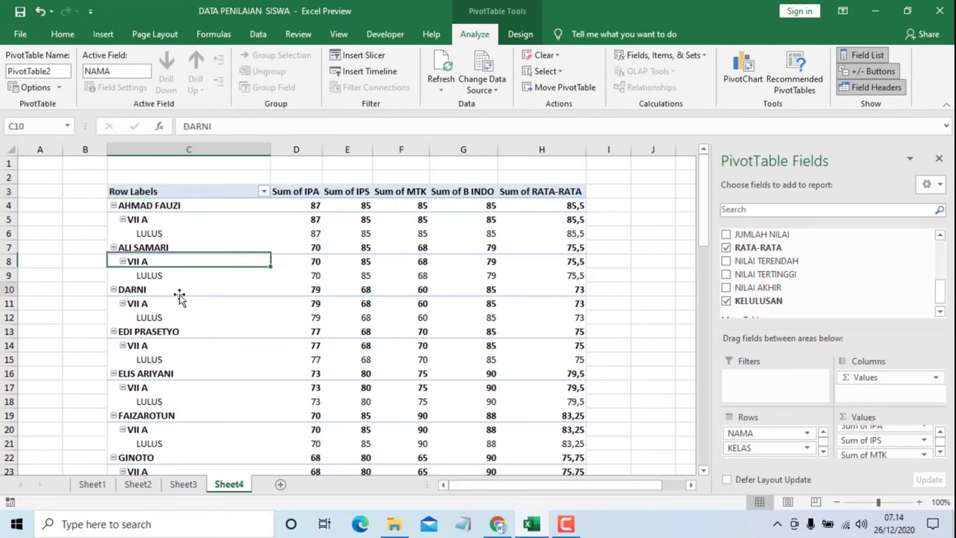
left_click(154, 224)
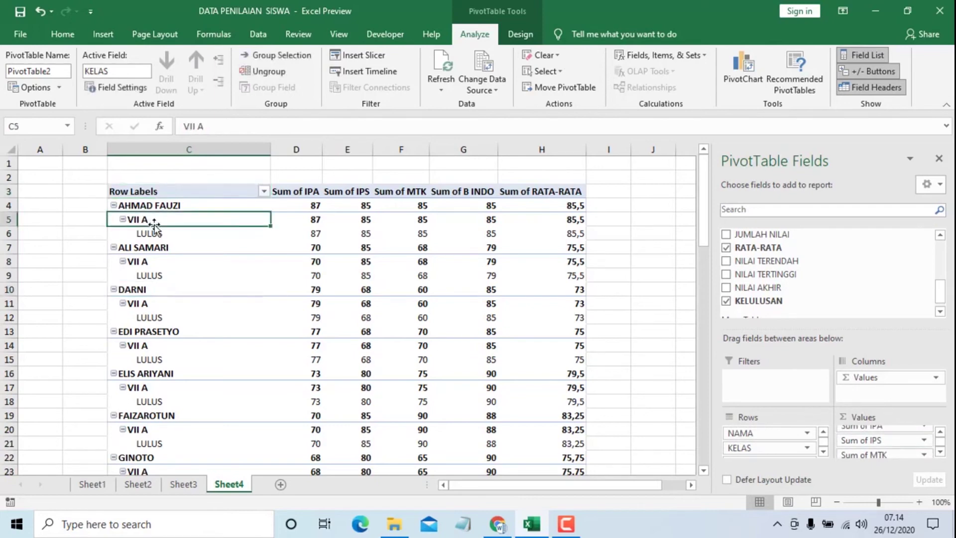
Inspect the RATA-RATA averages and the Grand Total row sums (1745, 1872, 1813, 1961, 1847,75)
left_click(568, 218)
scroll(569, 215, "down", 2)
scroll(569, 214, "down", 4)
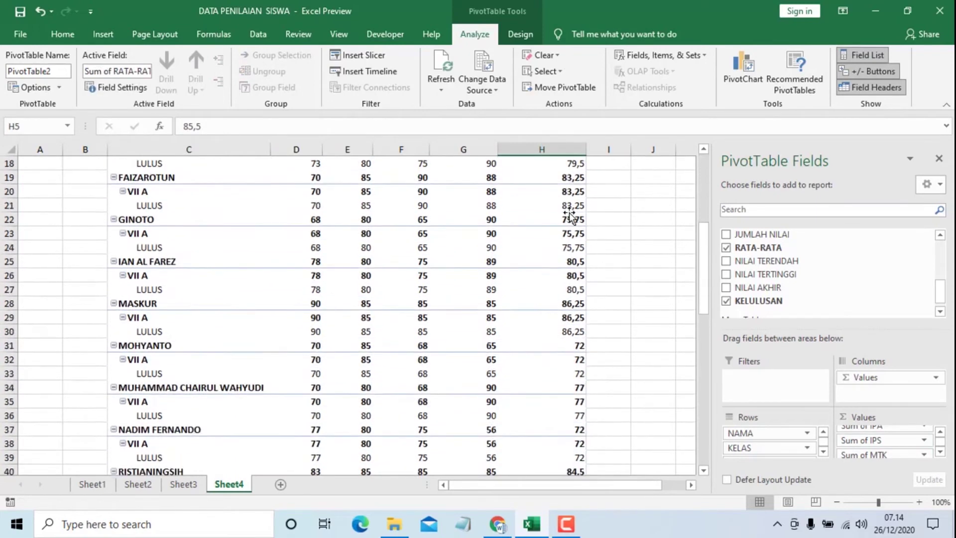
left_click(570, 217)
scroll(569, 214, "down", 4)
scroll(569, 214, "down", 4)
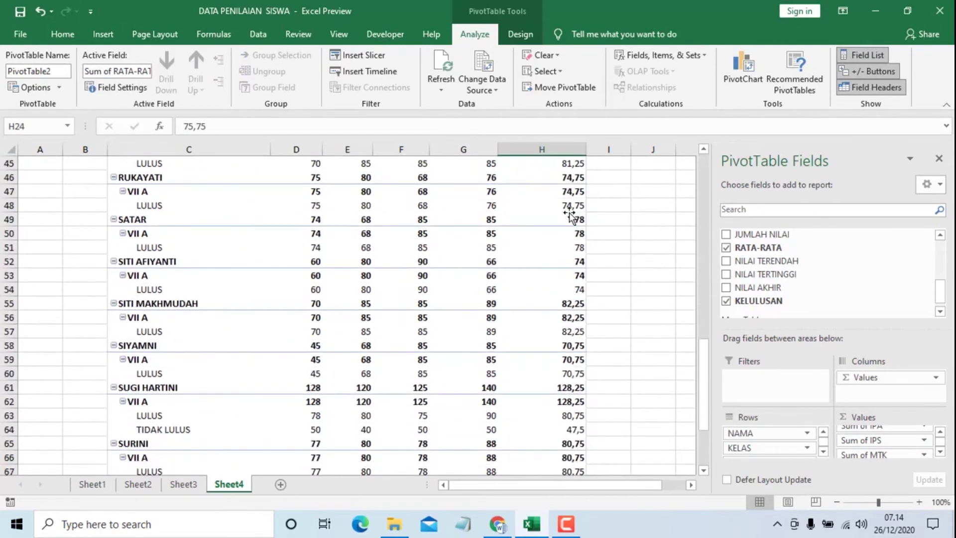
scroll(436, 299, "down", 3)
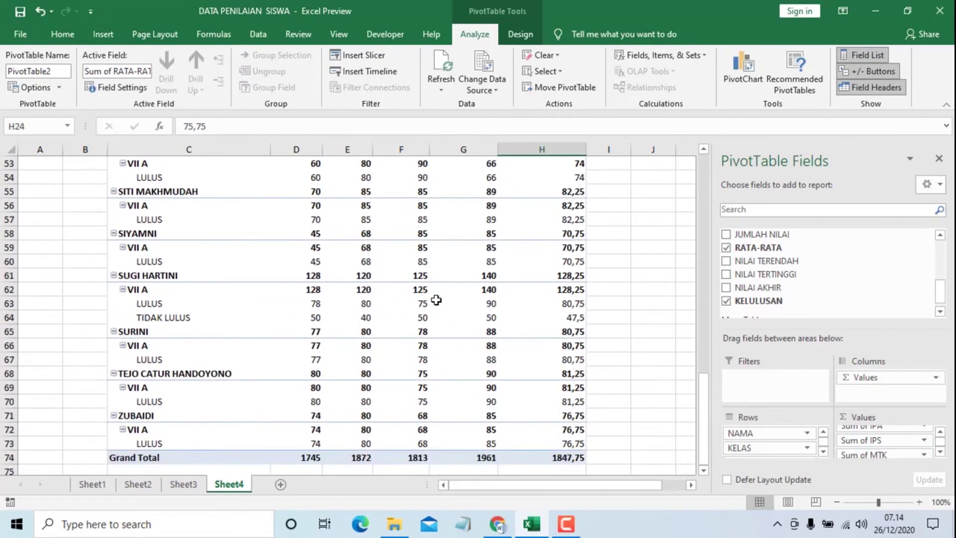
scroll(436, 300, "down", 4)
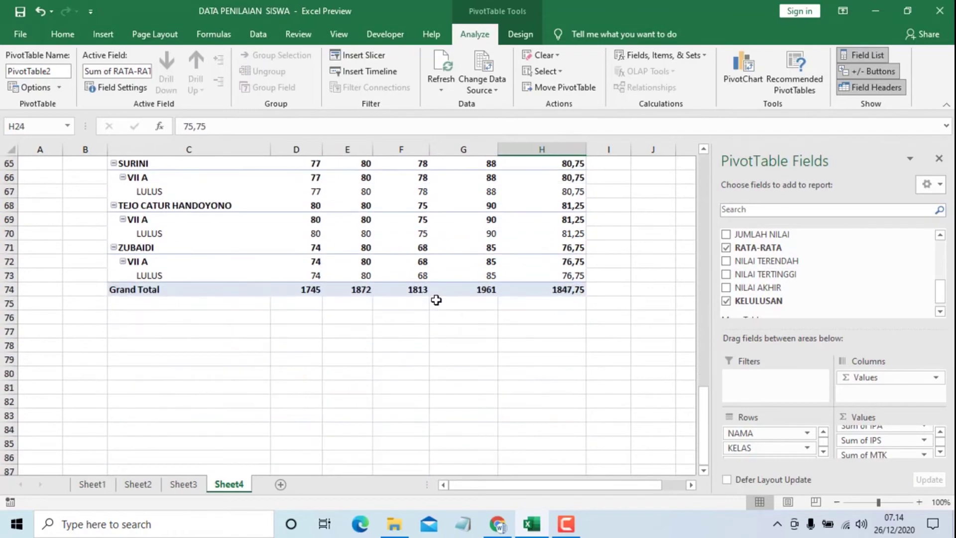
left_click(123, 291)
scroll(250, 304, "up", 2)
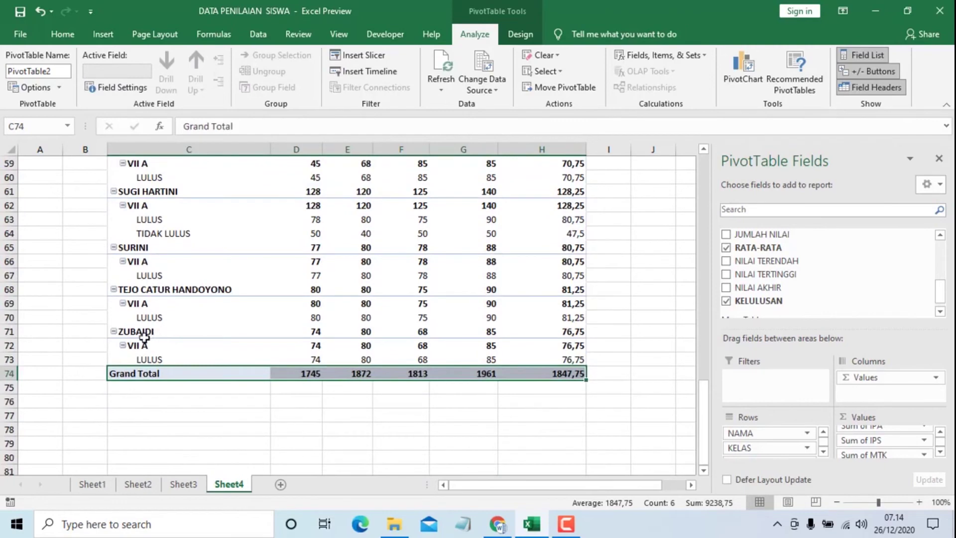
Check ZUBAIDI's IPA, IPS and B INDO scores in the pivot
left_click(144, 336)
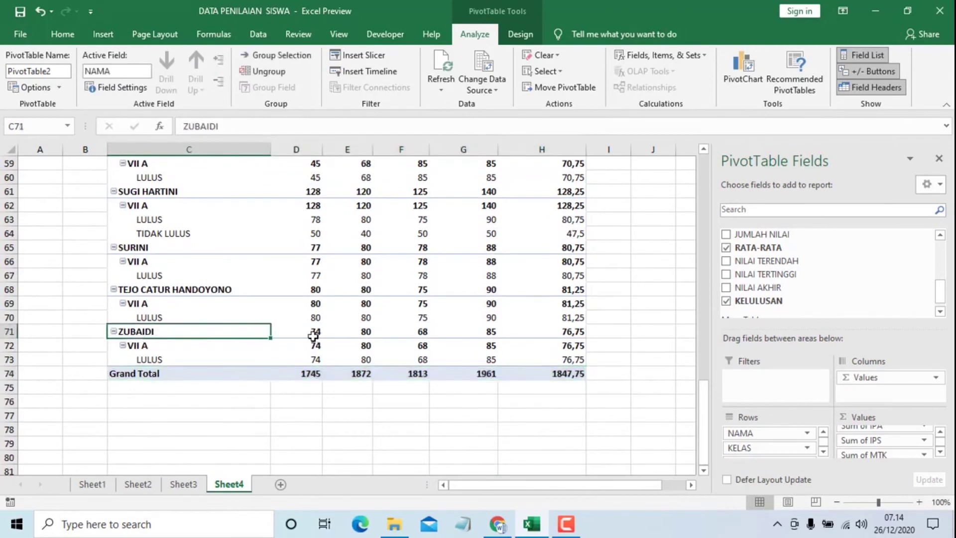
left_click(316, 332)
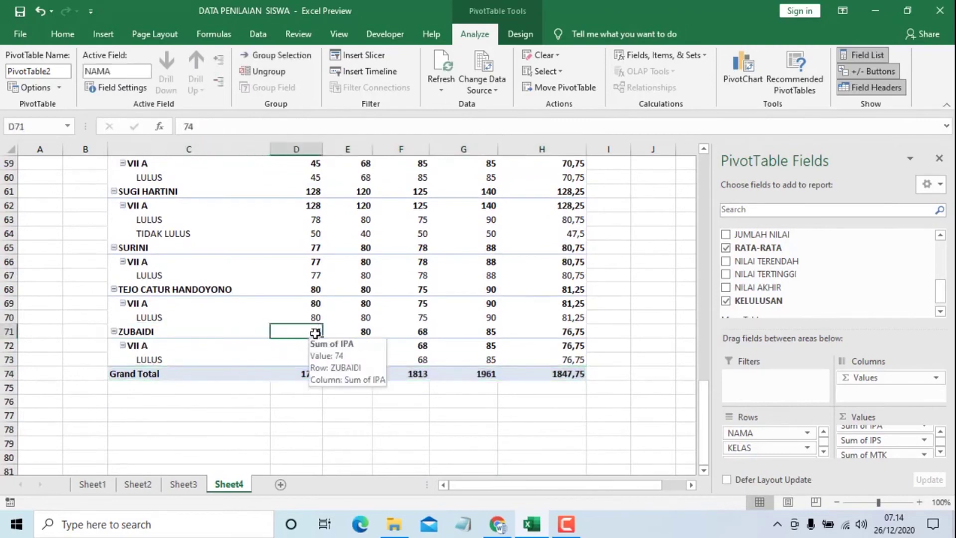
left_click(369, 332)
left_click(437, 332)
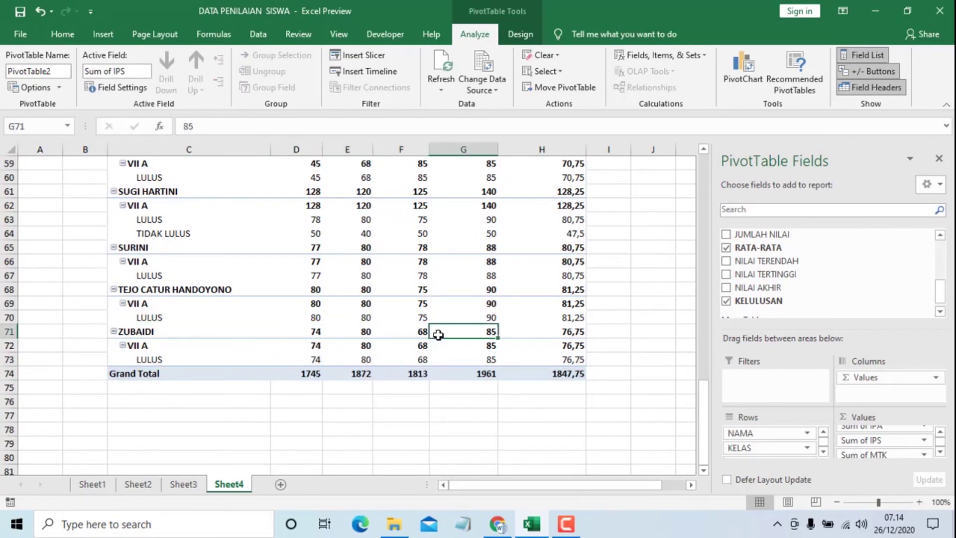
Apply an orange Medium PivotTable style from the Design tab's style gallery
left_click(520, 34)
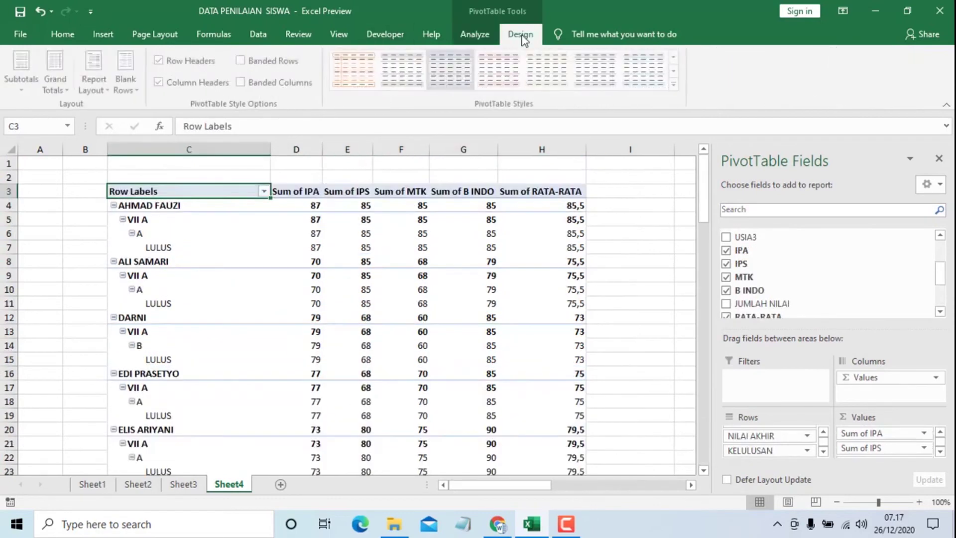
left_click(676, 84)
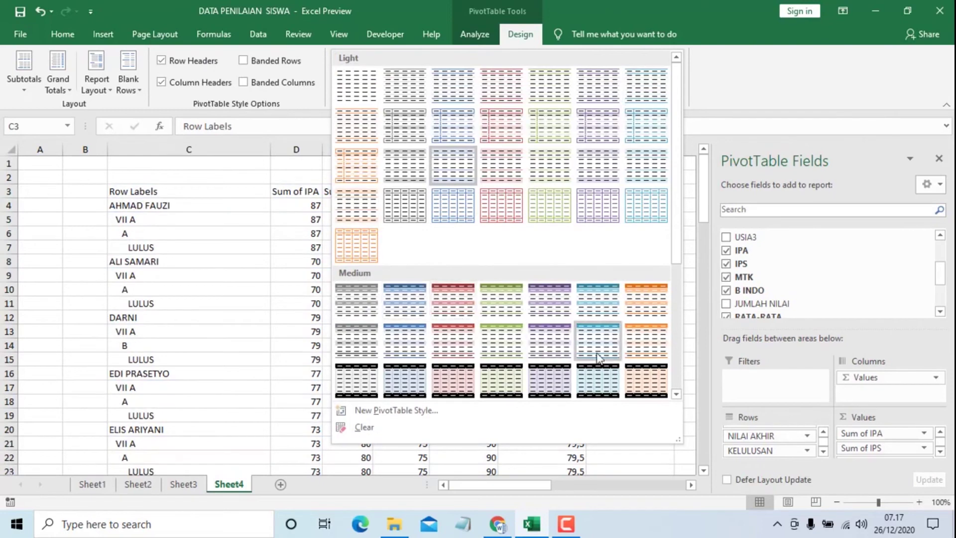
left_click(647, 344)
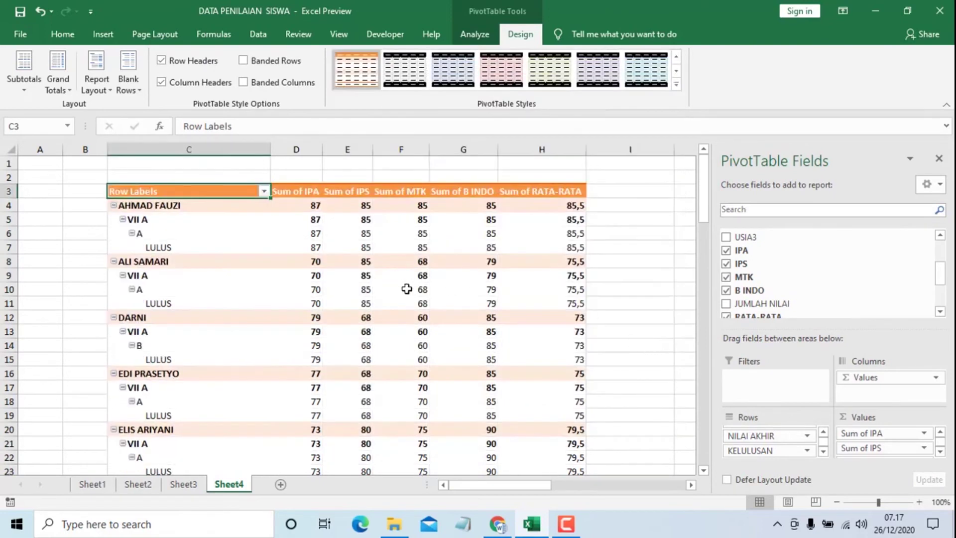
scroll(292, 273, "down", 1)
scroll(292, 274, "down", 1)
scroll(292, 273, "up", 2)
left_click(124, 219)
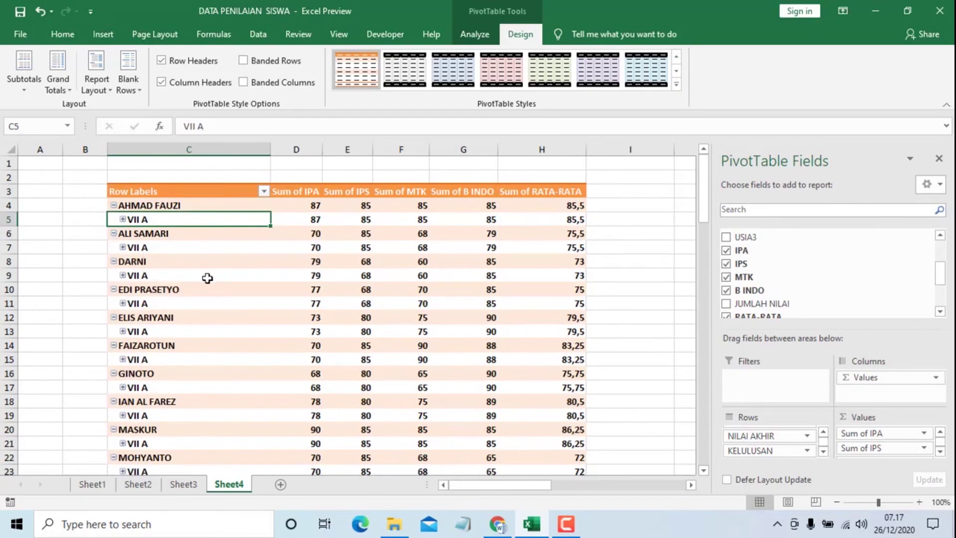
left_click(114, 205)
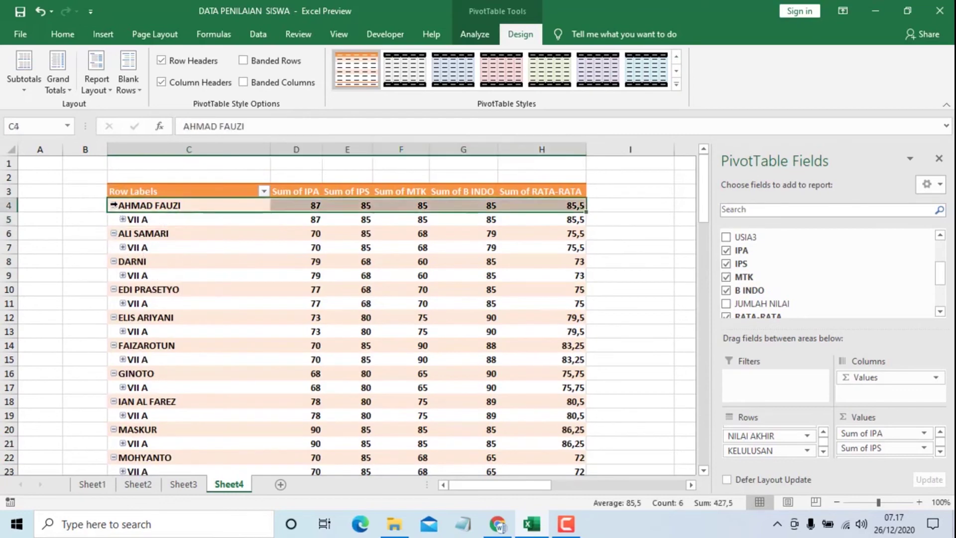
left_click(114, 205)
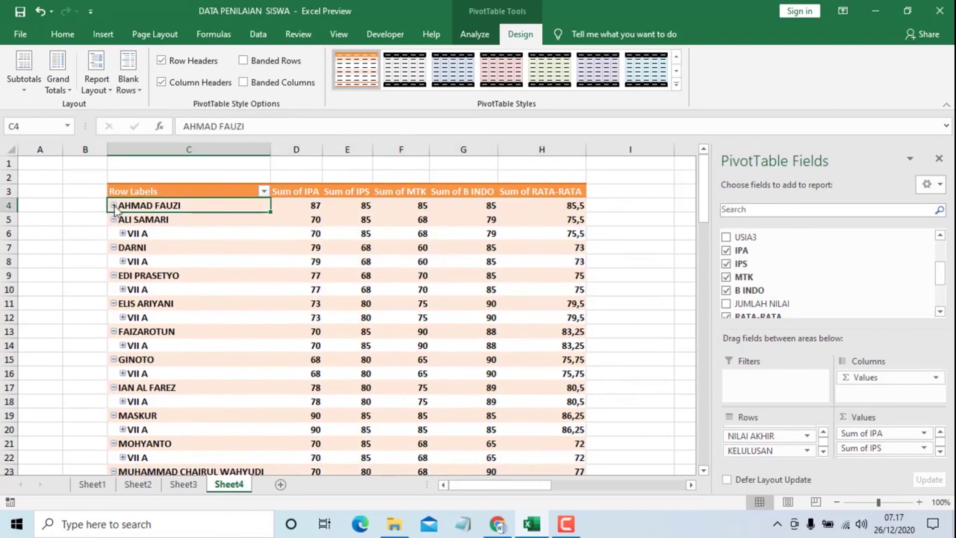
left_click(206, 317)
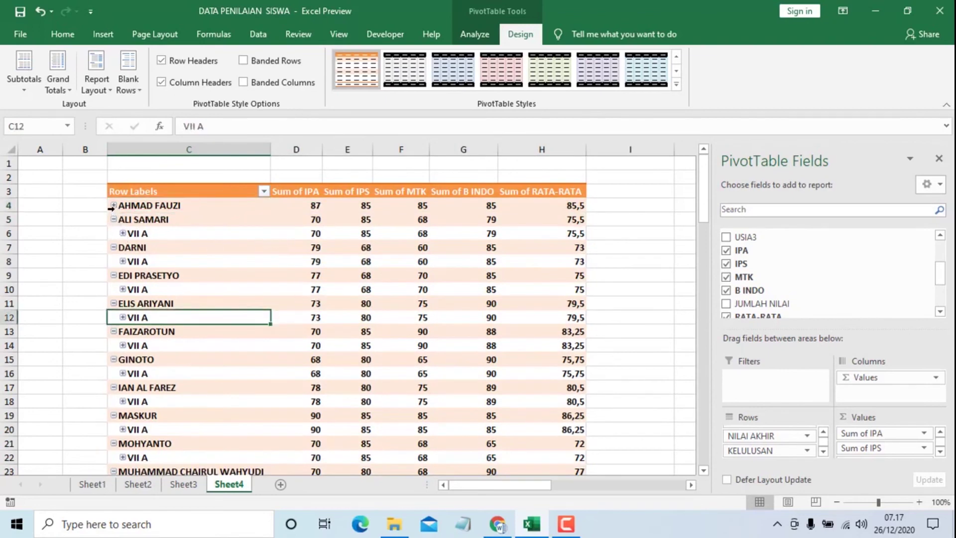
left_click(114, 205)
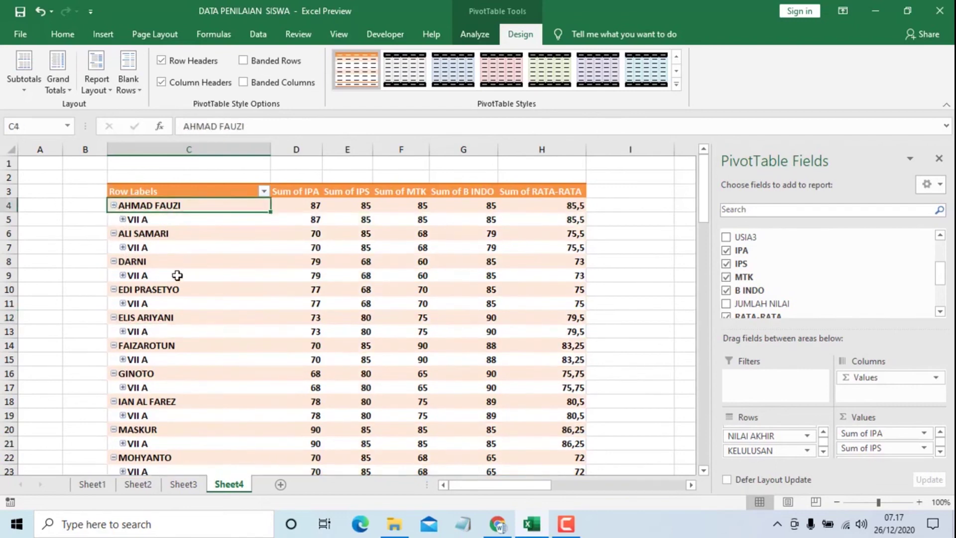
Expand every VII A row, then collapse them all again
left_click(123, 219)
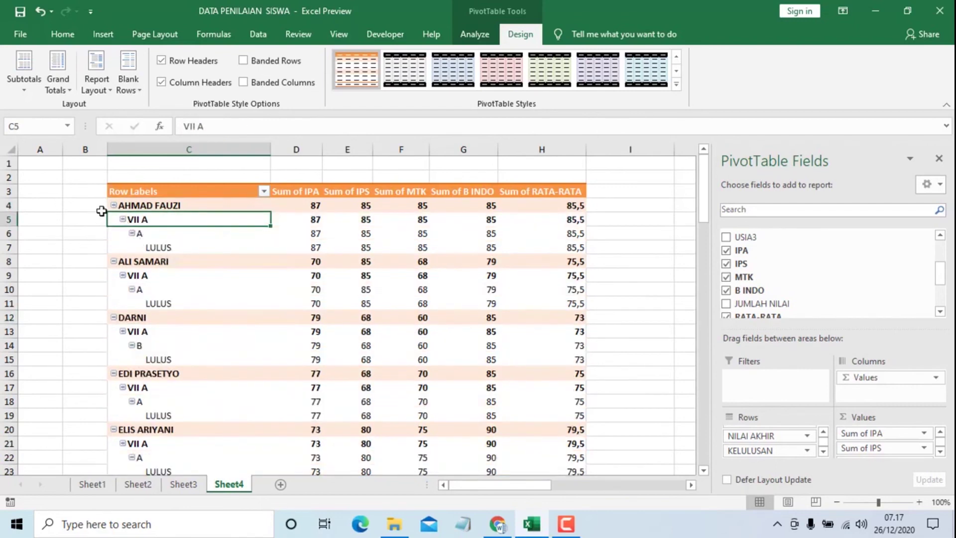
left_click(123, 219)
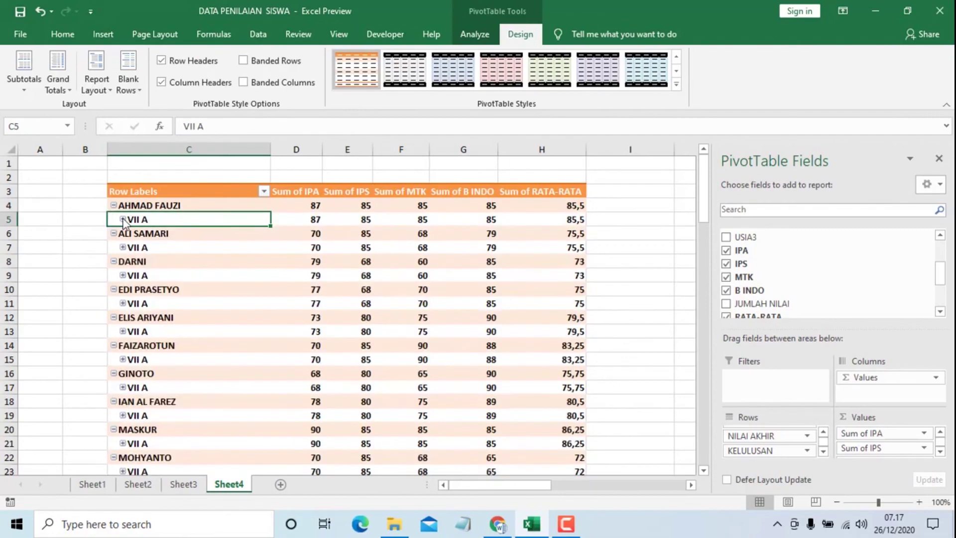
scroll(238, 323, "down", 3)
scroll(238, 323, "down", 4)
scroll(237, 324, "down", 4)
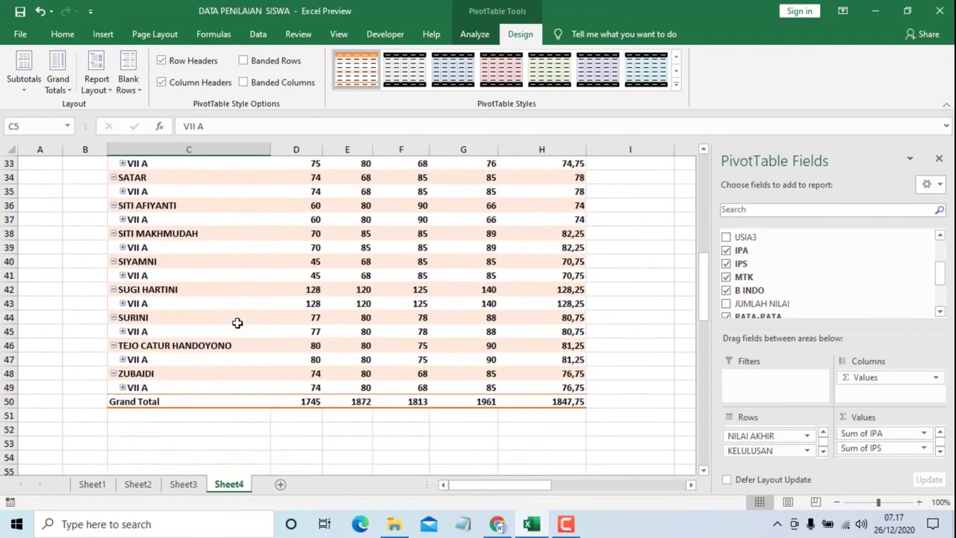
scroll(238, 323, "up", 5)
scroll(238, 323, "up", 3)
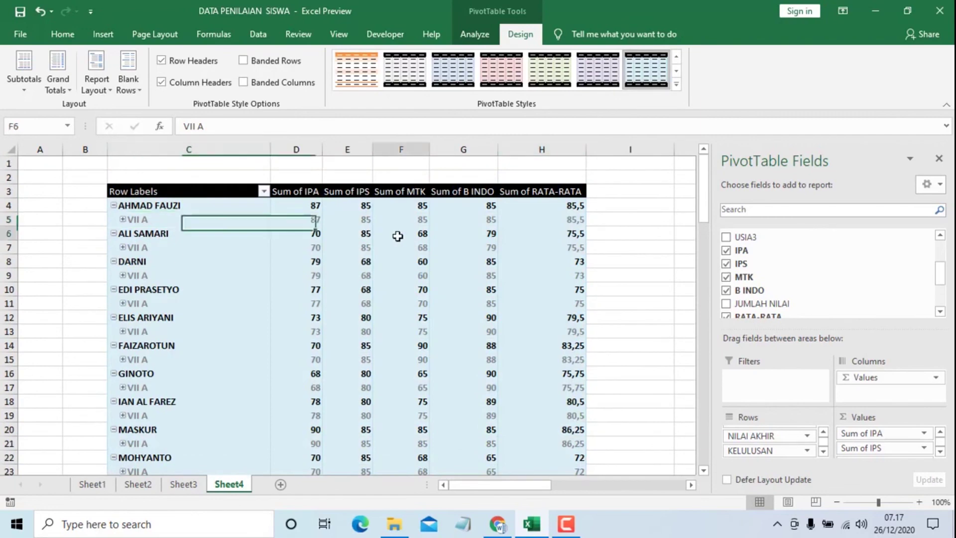
Try dark blue and light red styles, then settle on the light purple PivotTable style
left_click(397, 235)
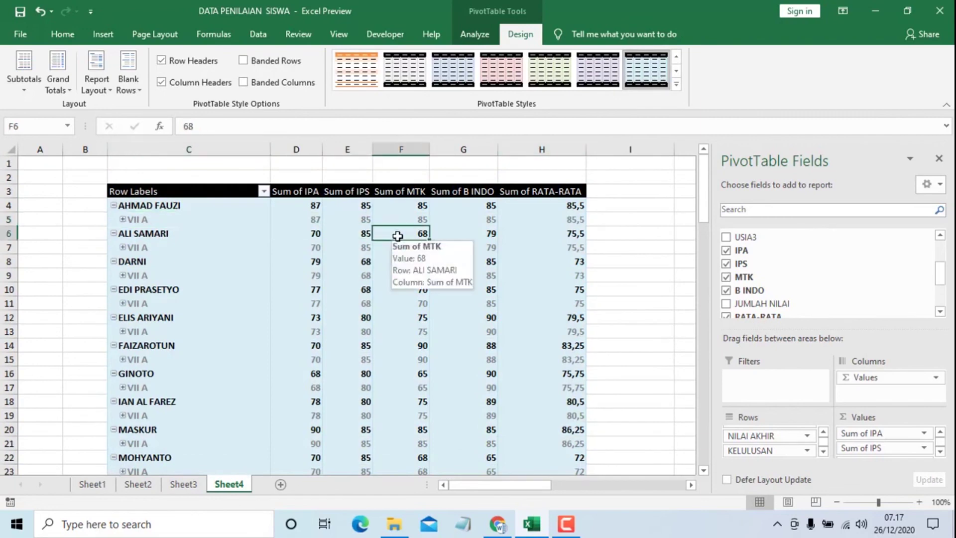
left_click(676, 85)
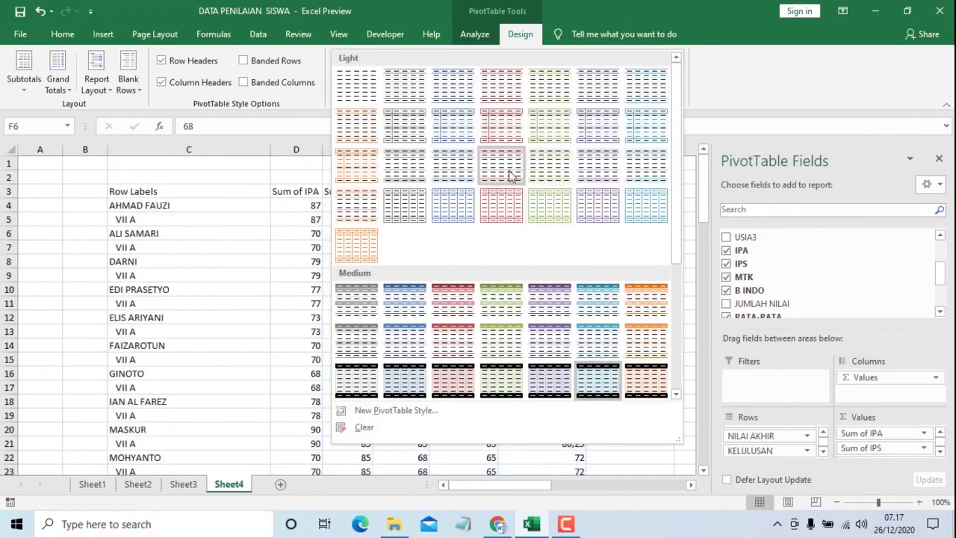
left_click(509, 170)
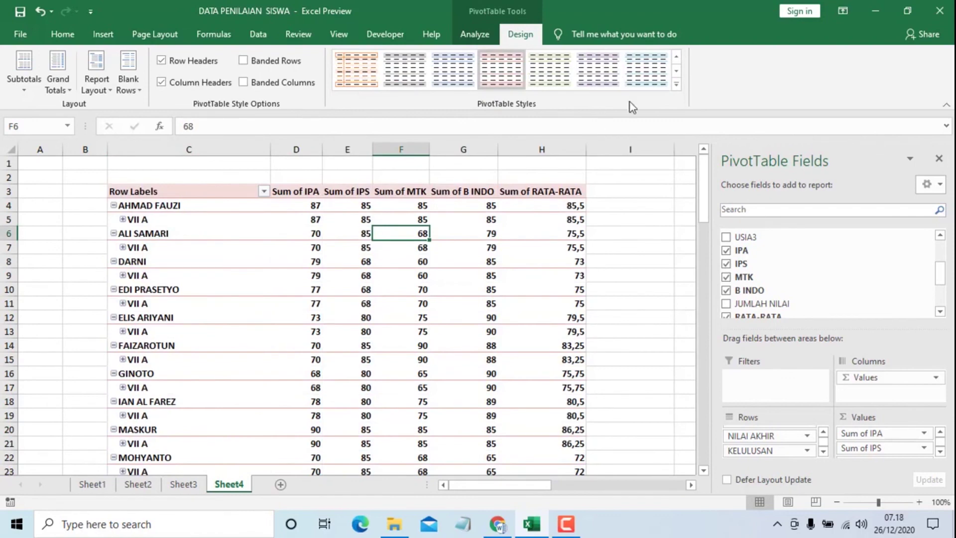
left_click(675, 85)
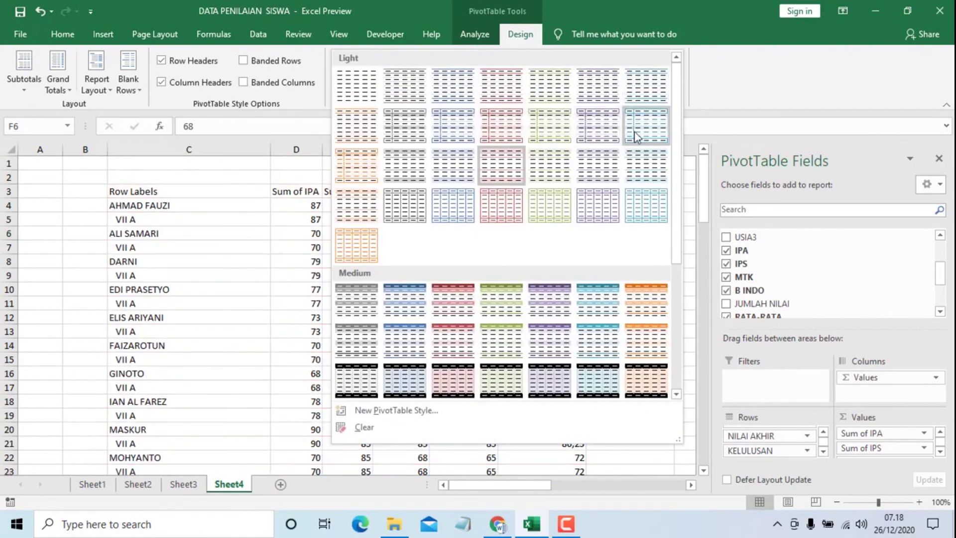
left_click(608, 129)
key("Right")
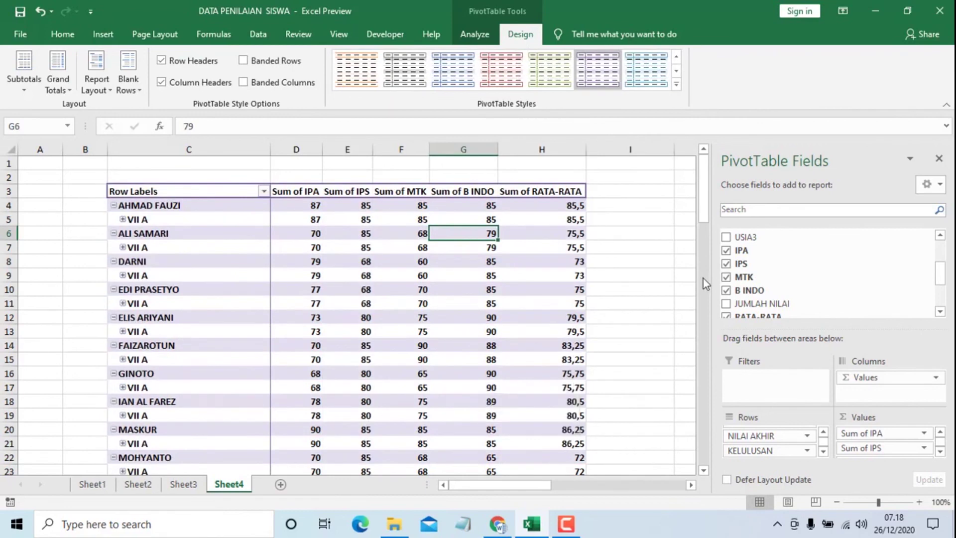
scroll(804, 267, "up", 2)
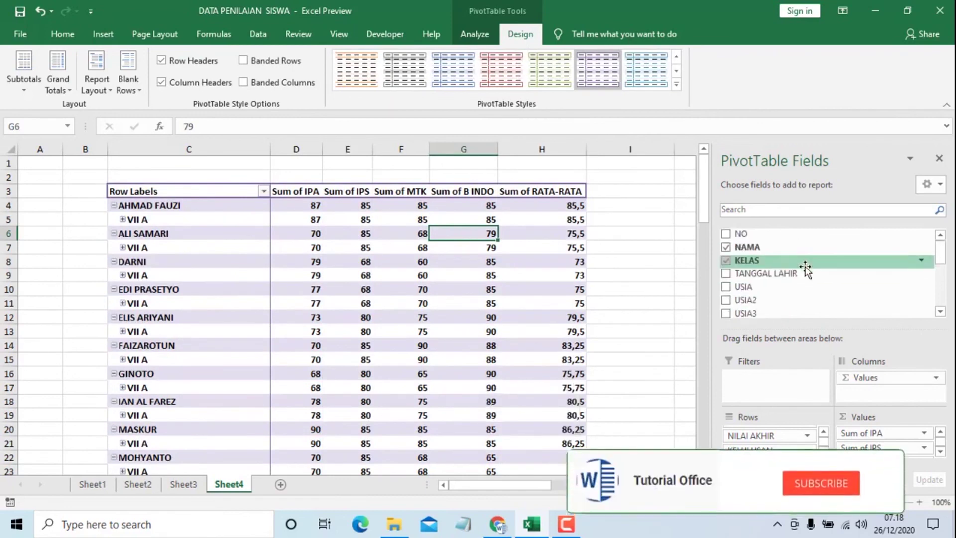